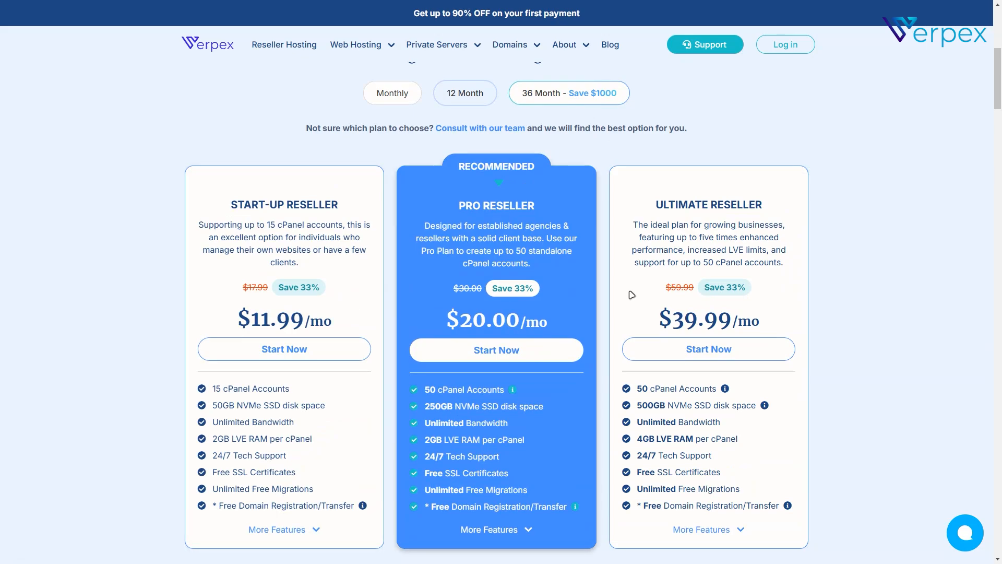
pyautogui.scroll(-15, 438, 312)
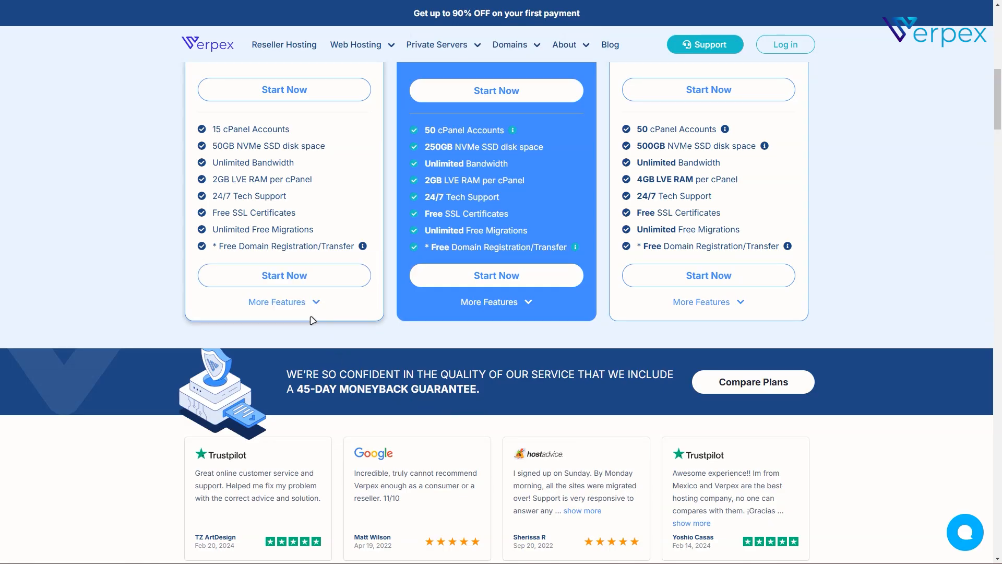
pyautogui.moveTo(710, 307)
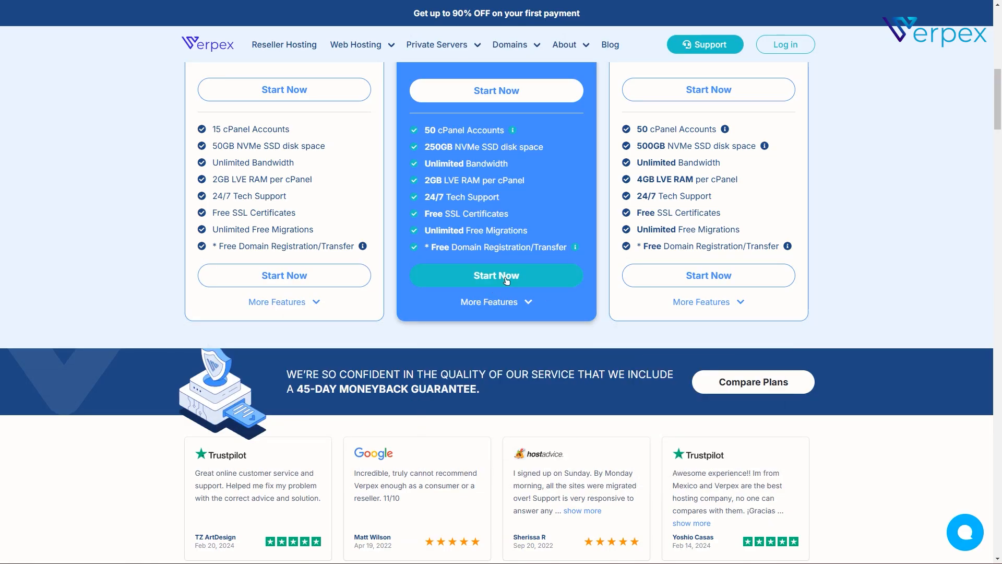
pyautogui.scroll(-10, 510, 277)
pyautogui.scroll(-5, 806, 312)
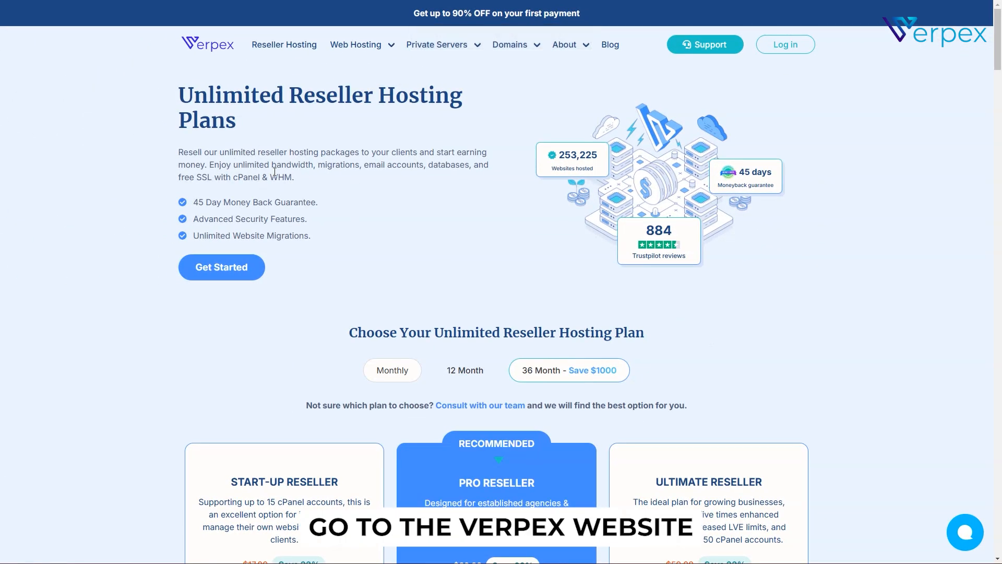
# Compare billing terms, keep Monthly pricing, and start the Start-Up Reseller plan order
pyautogui.scroll(-7, 285, 155)
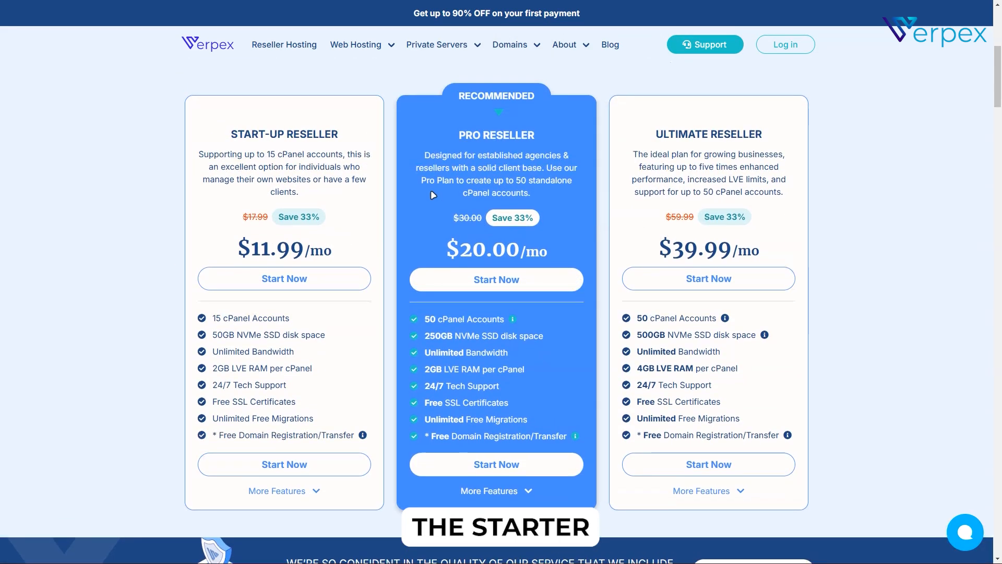
pyautogui.scroll(1, 431, 190)
pyautogui.click(395, 72)
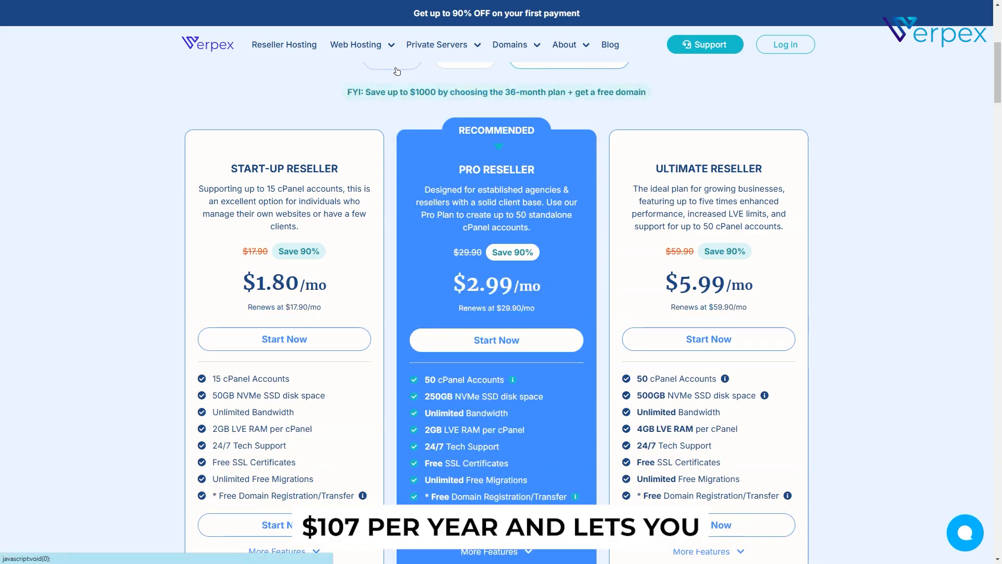
pyautogui.click(476, 71)
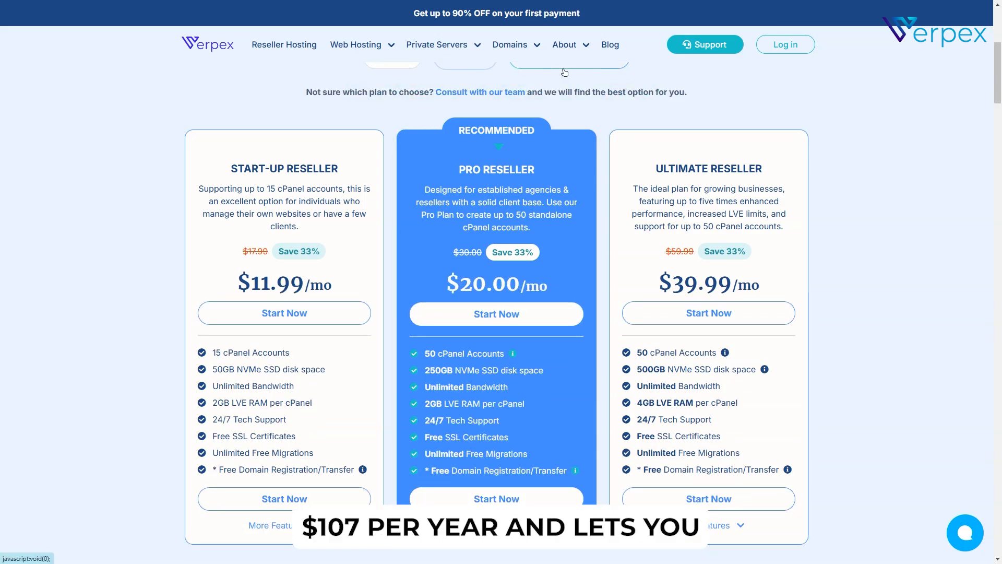
pyautogui.click(524, 71)
pyautogui.click(379, 71)
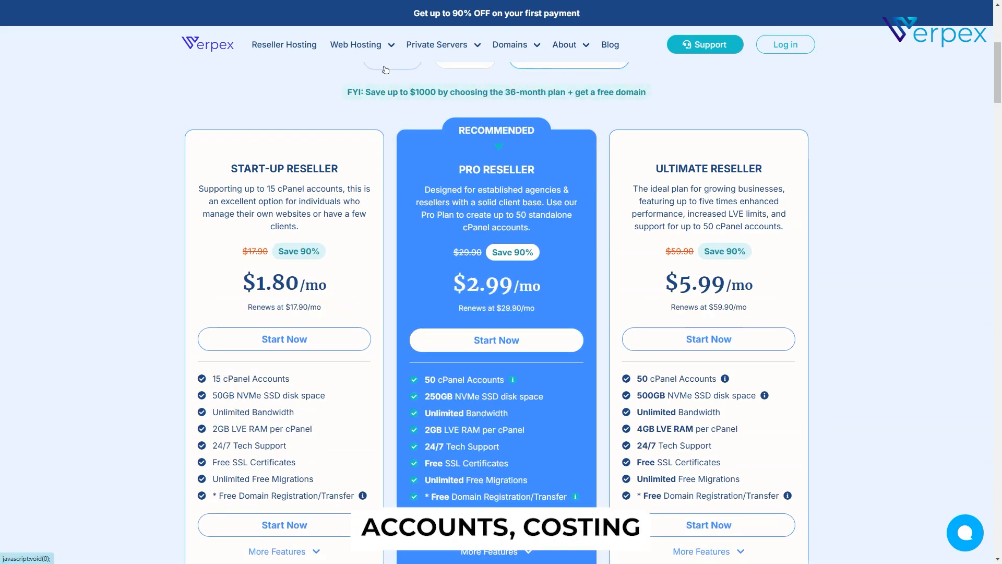
pyautogui.scroll(-1, 382, 129)
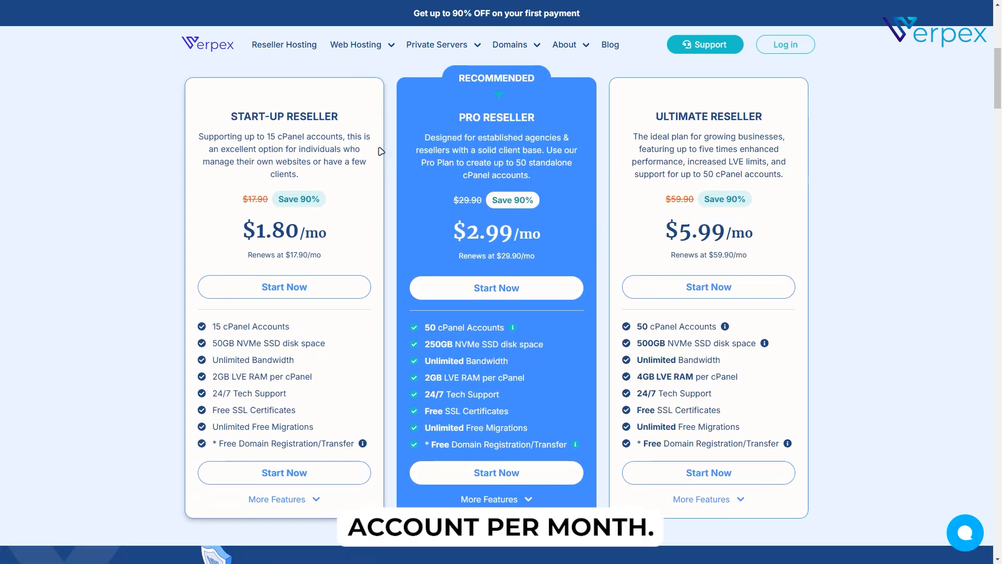
pyautogui.click(269, 476)
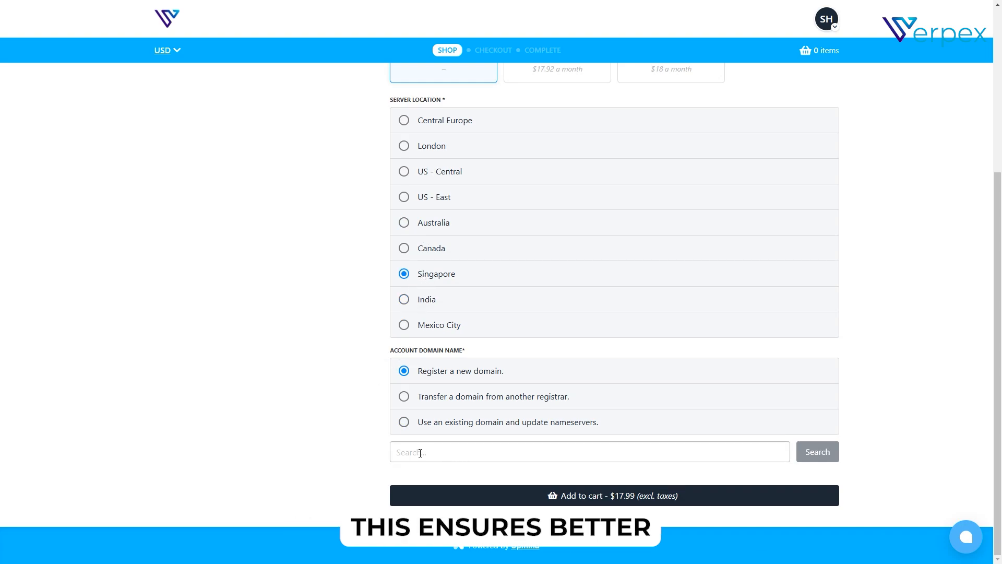
# Choose to register the new domain shafinttech.com for the reseller plan and proceed to checkout
pyautogui.click(418, 402)
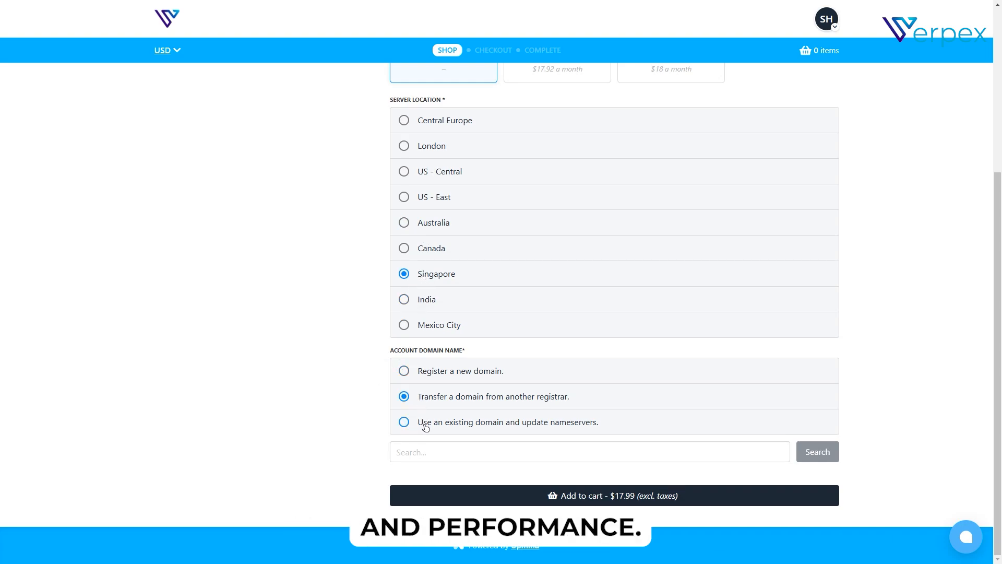
pyautogui.click(426, 427)
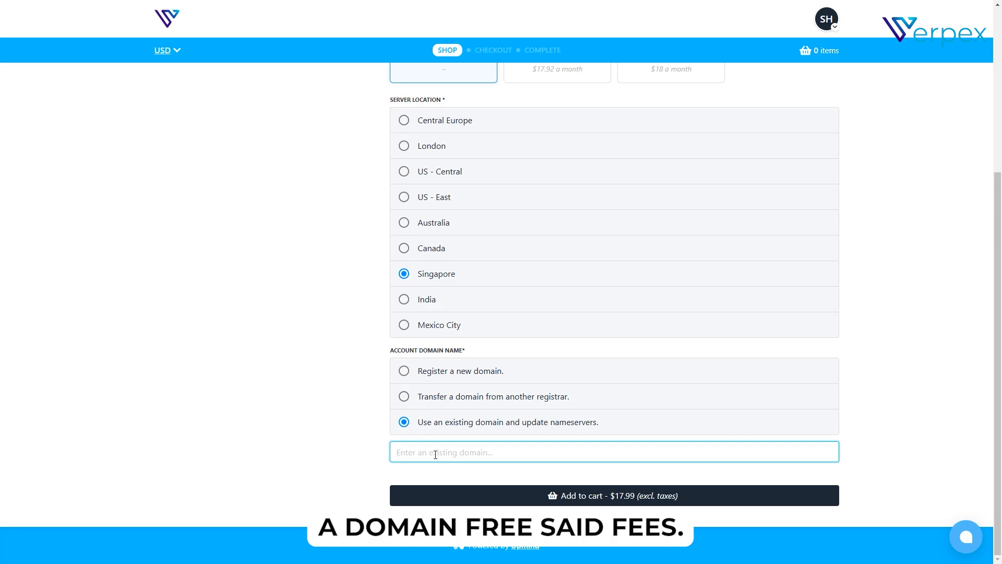
pyautogui.click(434, 407)
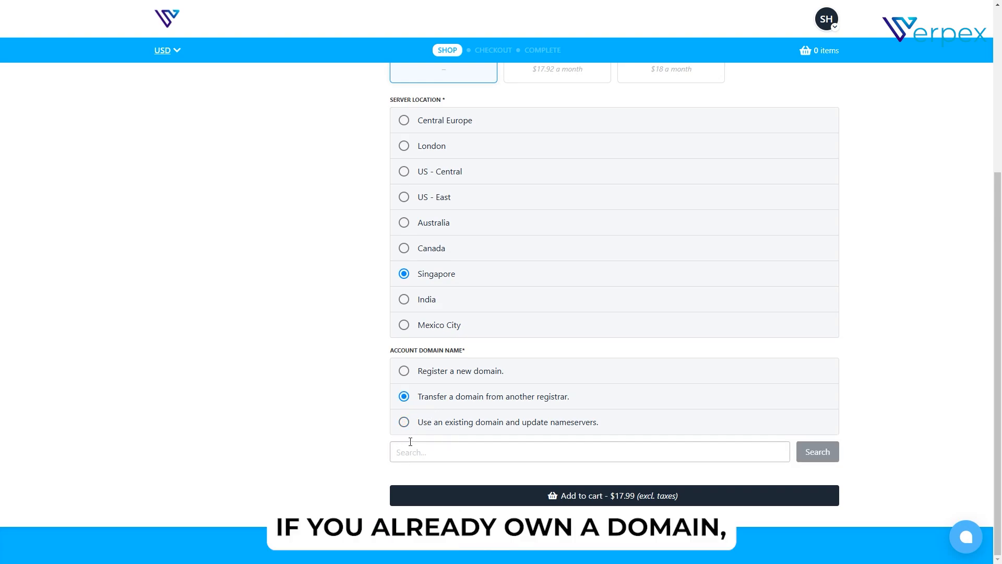
pyautogui.click(439, 373)
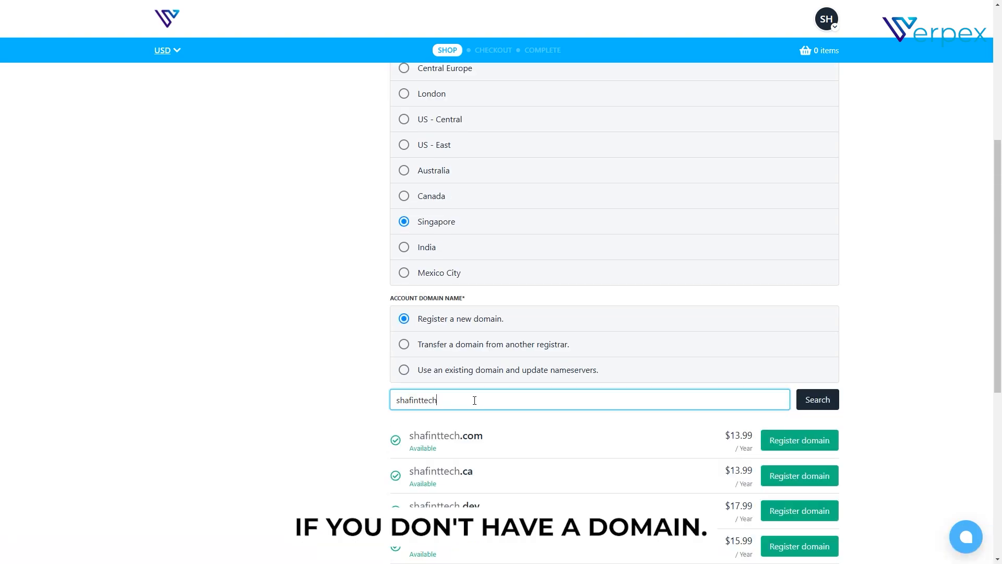
pyautogui.scroll(-3, 474, 400)
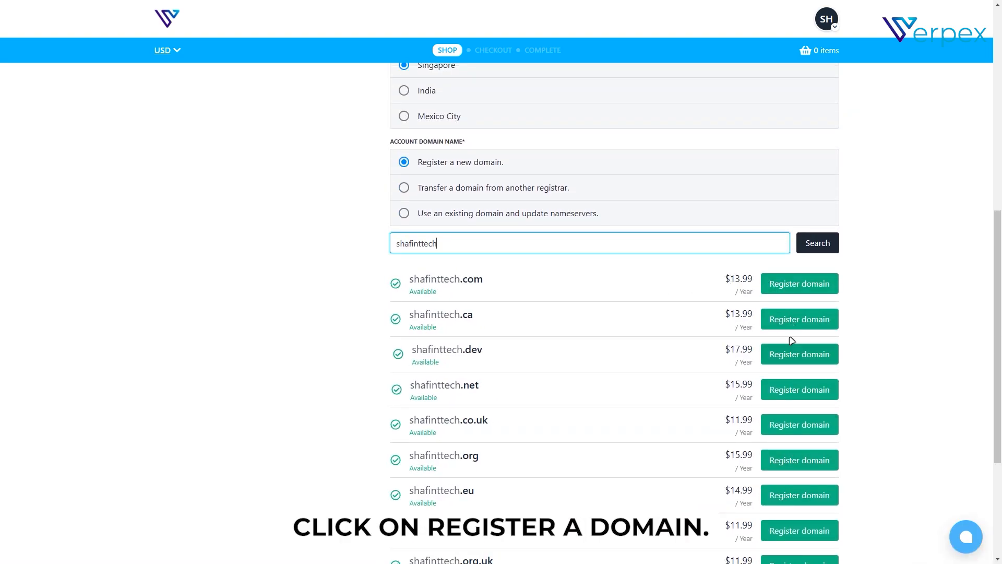
pyautogui.click(786, 280)
pyautogui.click(580, 498)
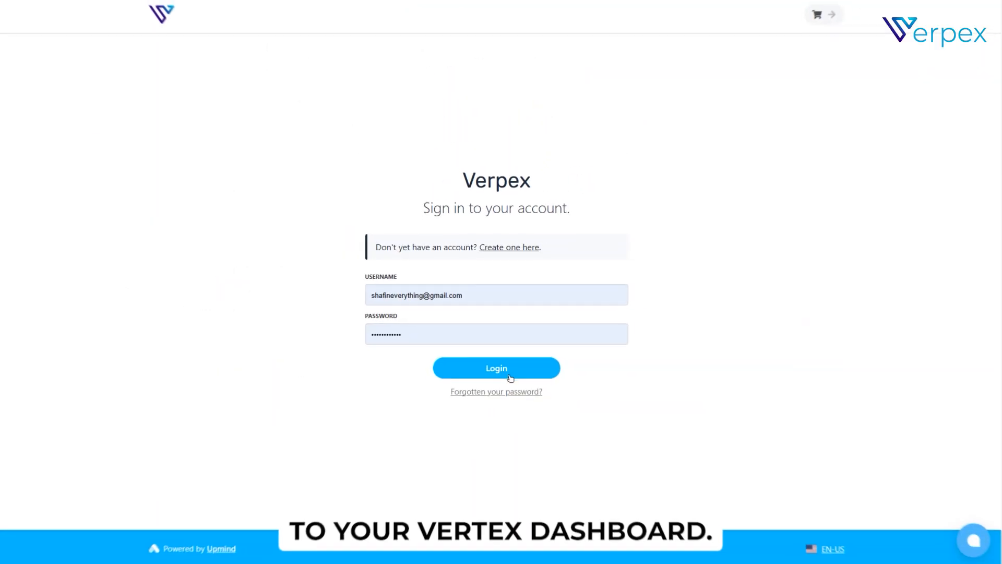
# Sign in to the Verpex client area and launch the Start-Up Reseller plan's control panel
pyautogui.click(488, 372)
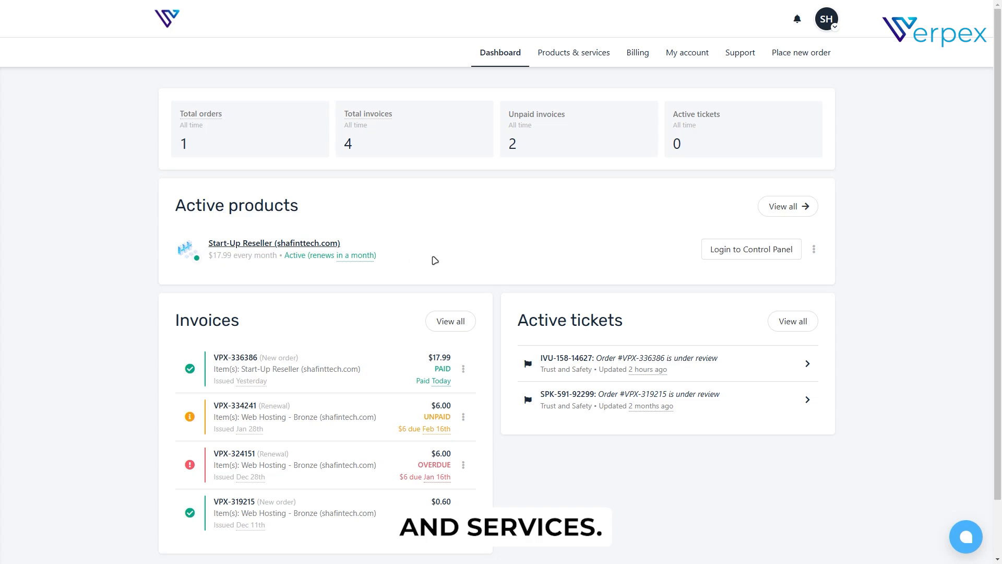
pyautogui.click(750, 250)
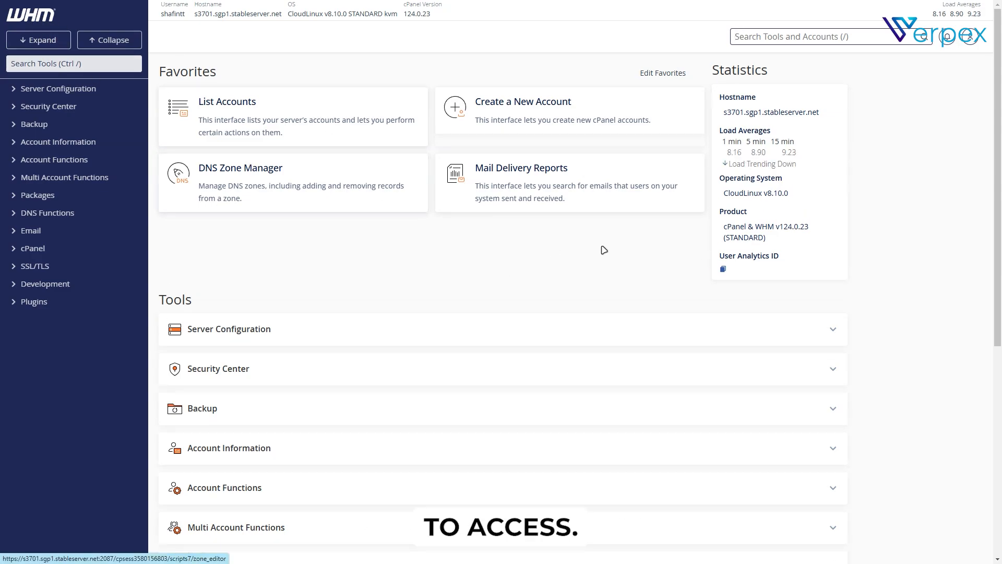
# Go to List Accounts in WHM and begin creating a new account
pyautogui.scroll(-3, 602, 250)
pyautogui.scroll(-3, 571, 313)
pyautogui.scroll(2, 573, 351)
pyautogui.scroll(4, 573, 353)
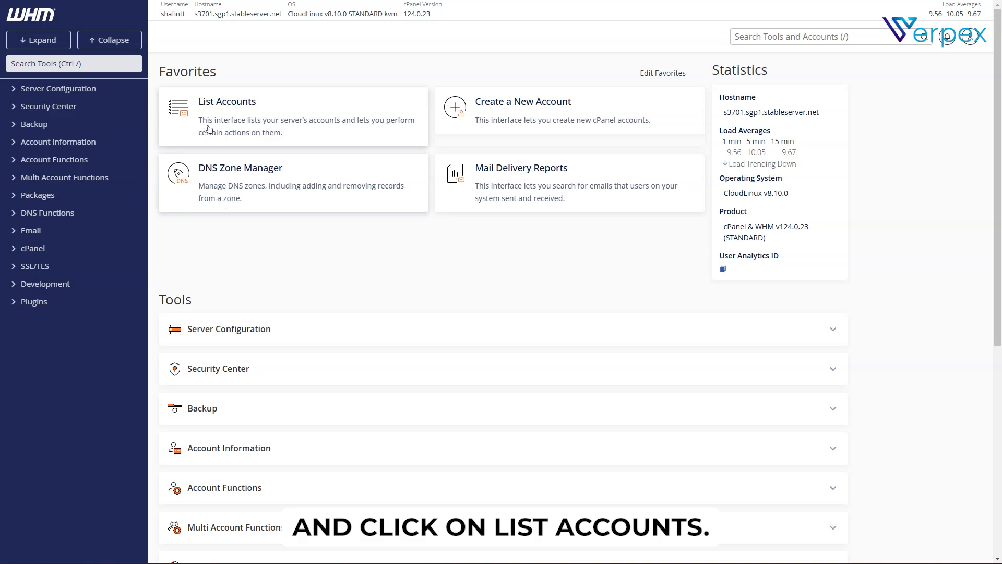
pyautogui.click(232, 125)
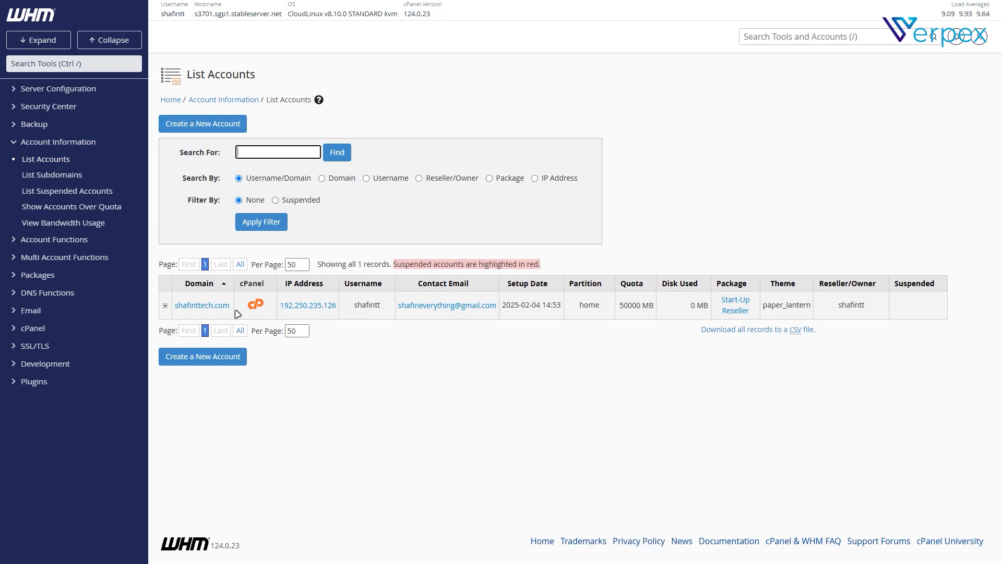
pyautogui.click(193, 127)
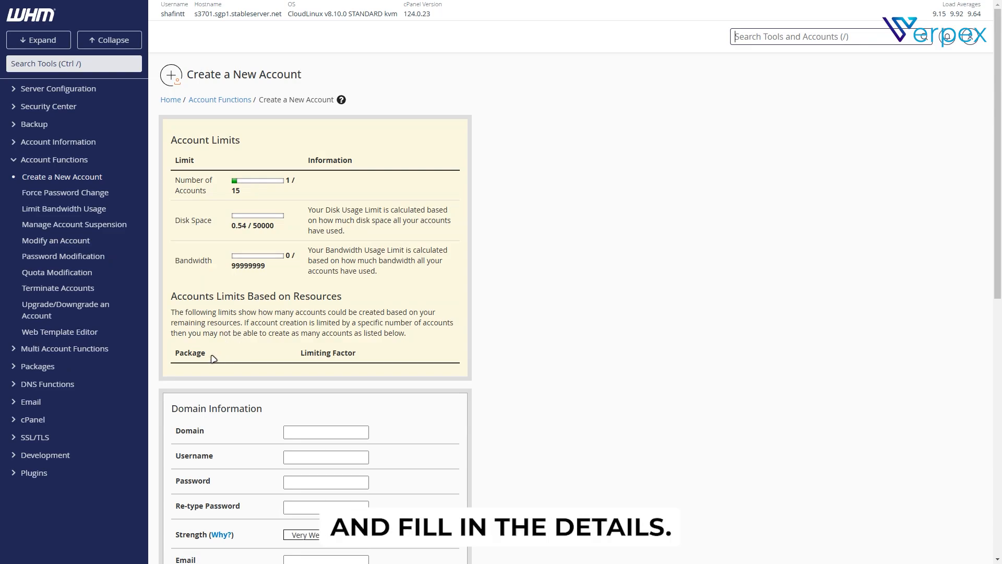
# Enter domain shafinhbo.com, a username, a password and the contact e-mail address
pyautogui.scroll(-6, 285, 376)
pyautogui.click(284, 124)
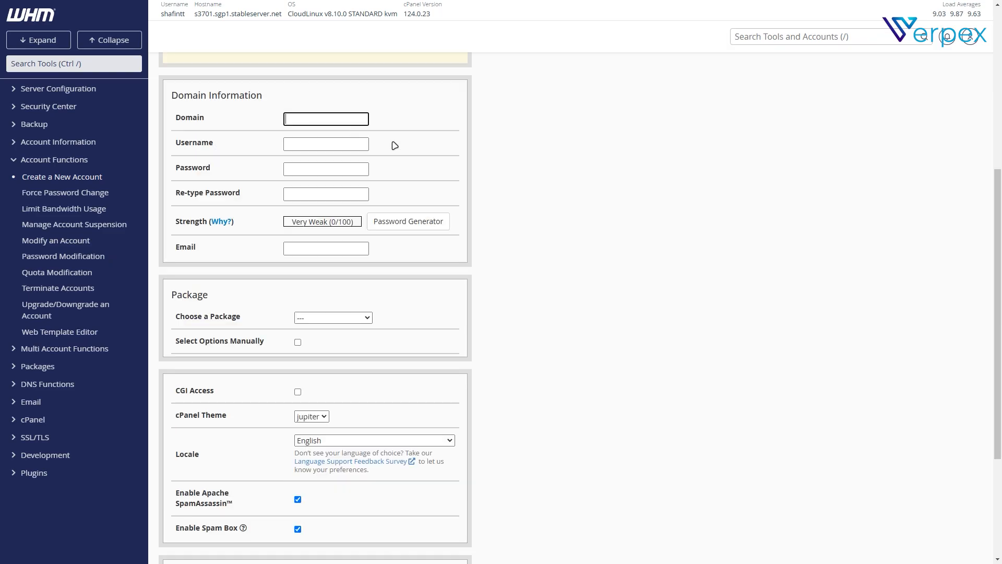
pyautogui.write('shafinhbo.com')
pyautogui.click(346, 145)
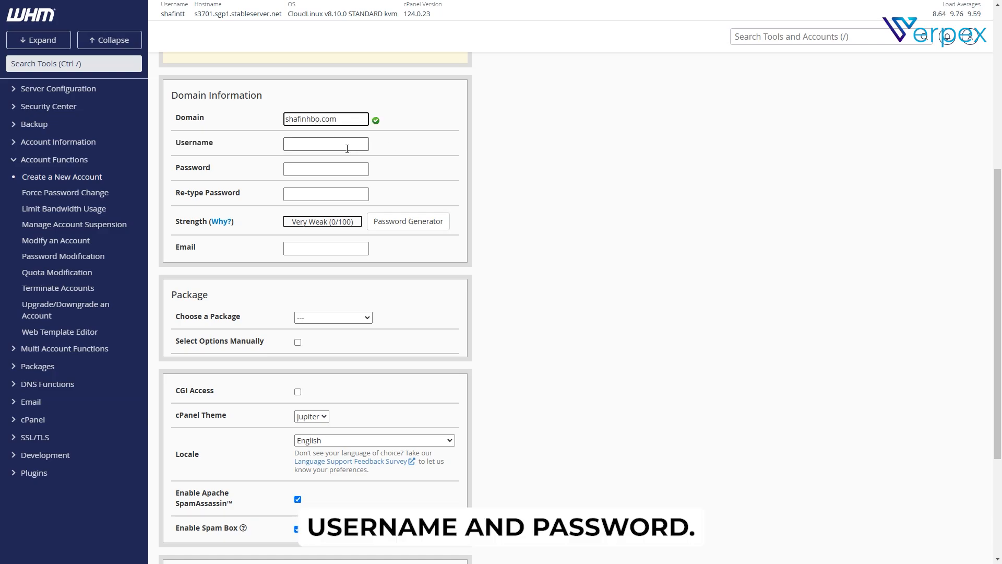
pyautogui.click(326, 168)
pyautogui.click(326, 248)
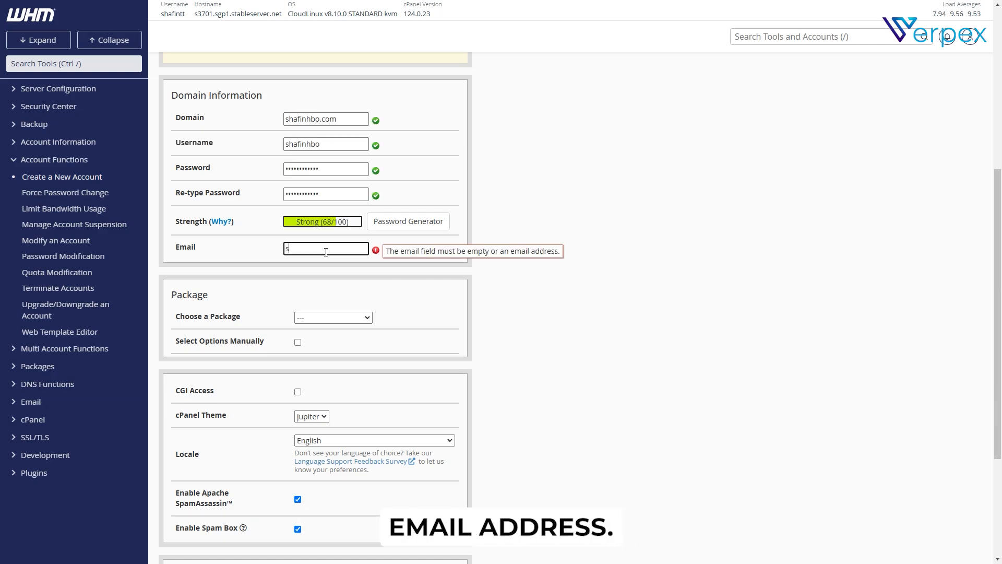
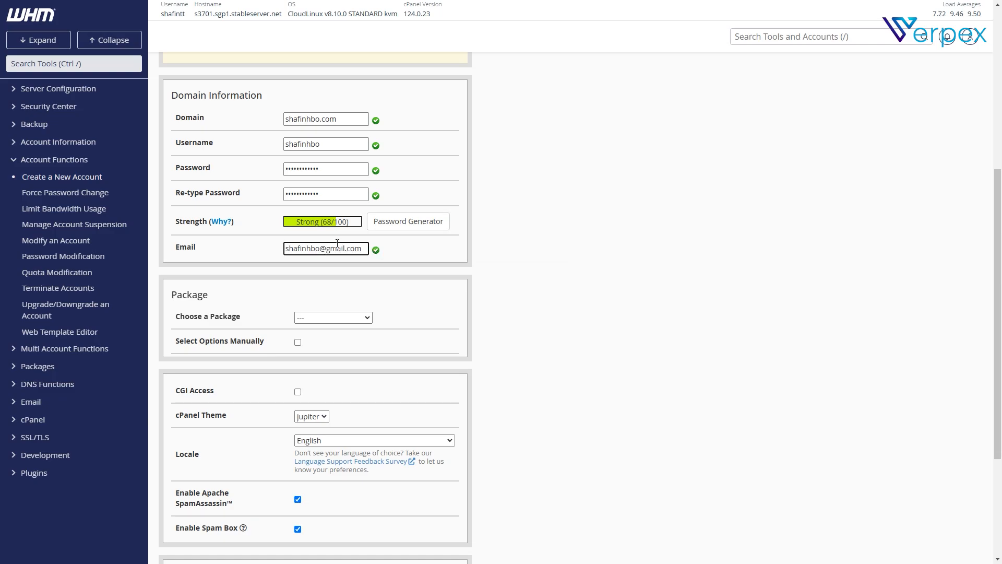
# Choose package '---', set options manually with unlimited disk quota, and create the account
pyautogui.scroll(-1, 258, 319)
pyautogui.click(331, 265)
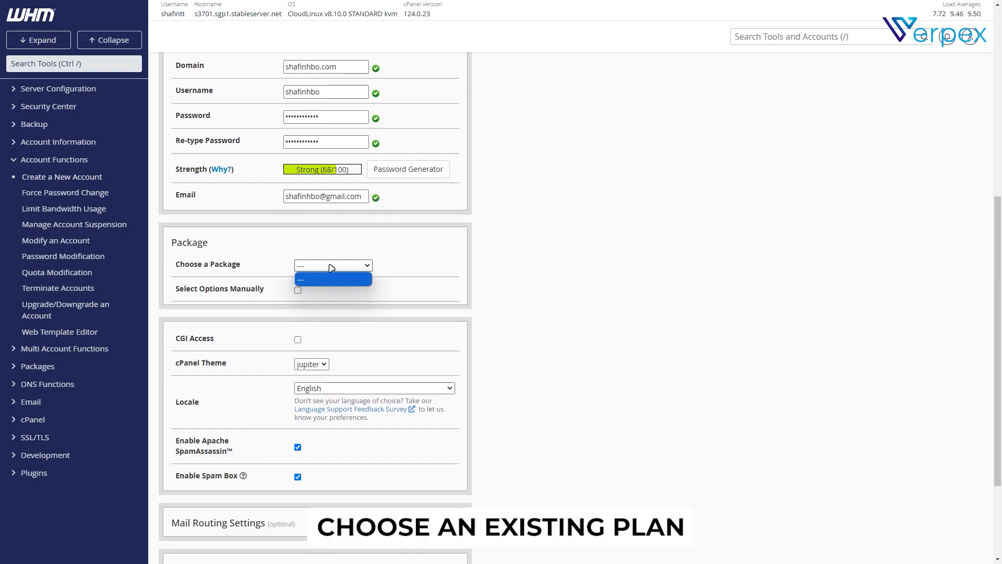
pyautogui.click(313, 281)
pyautogui.click(297, 290)
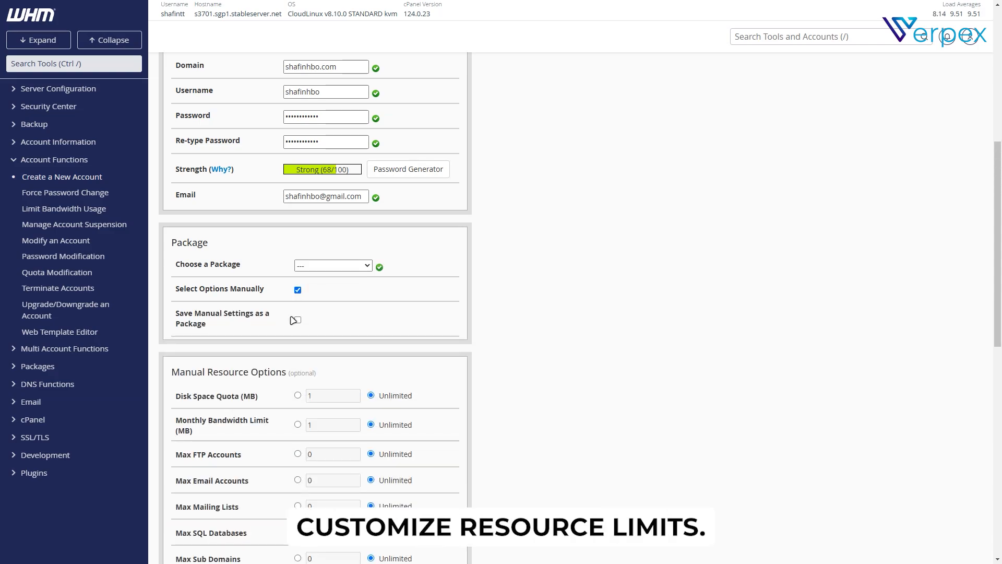
pyautogui.scroll(-4, 322, 285)
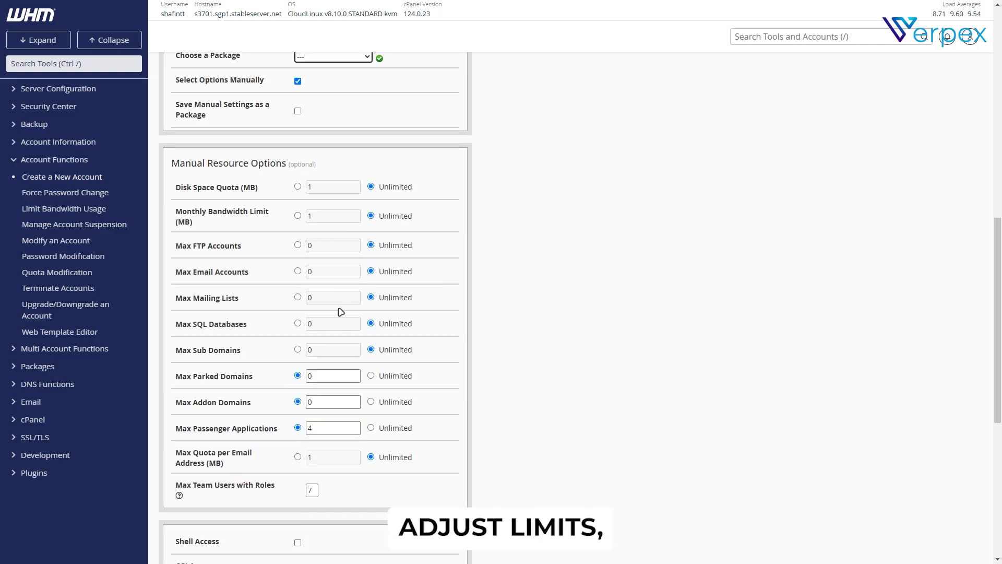
pyautogui.click(310, 186)
pyautogui.click(368, 188)
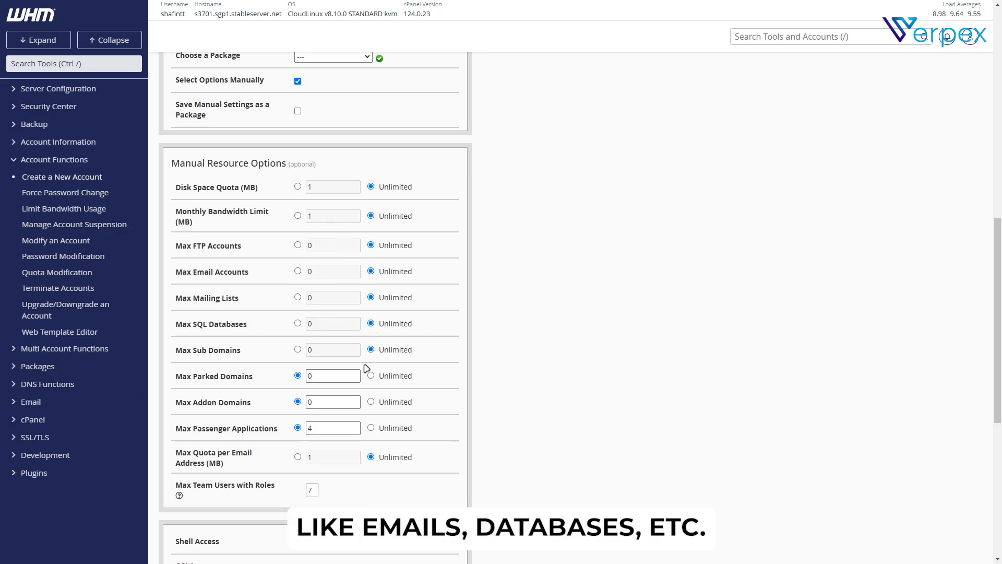
pyautogui.scroll(-2, 331, 368)
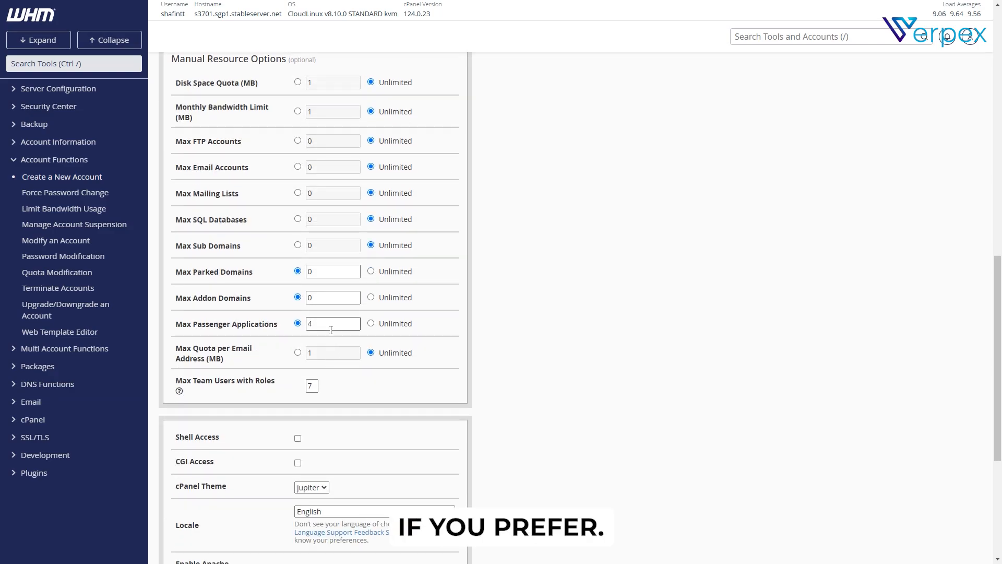
pyautogui.click(175, 469)
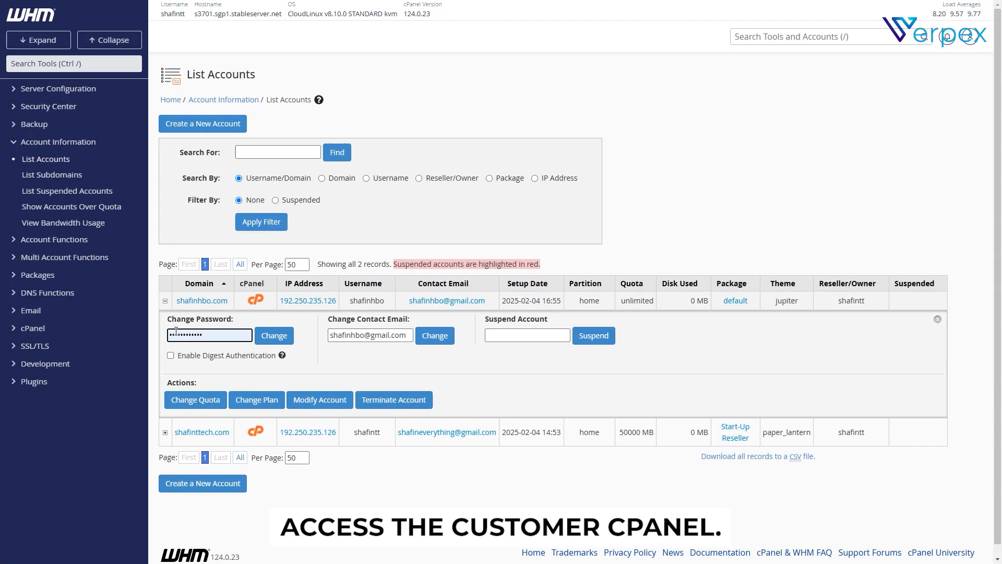
# Expand the shafinhbo.com account in List Accounts and review its contact e-mail field
pyautogui.click(230, 336)
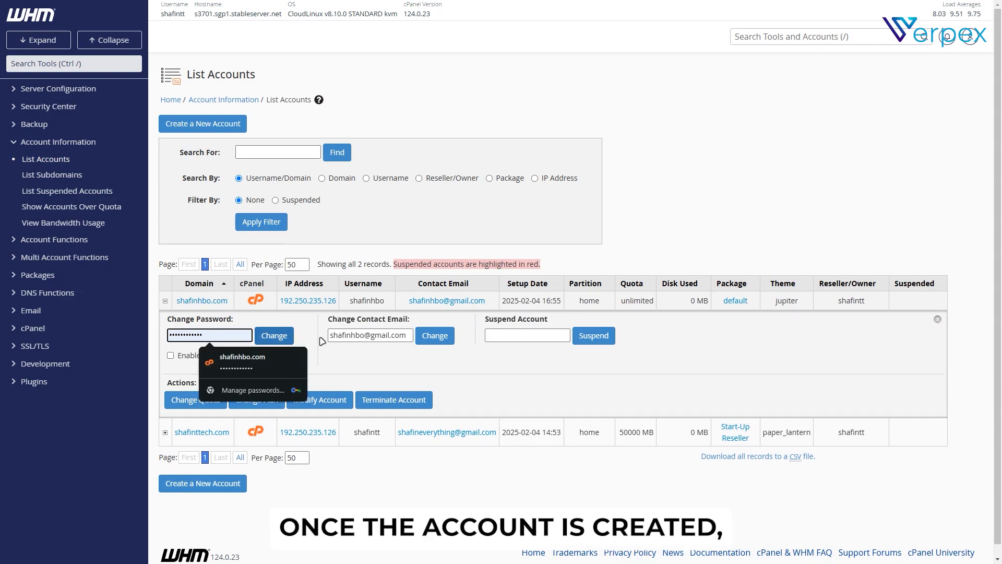
pyautogui.click(385, 335)
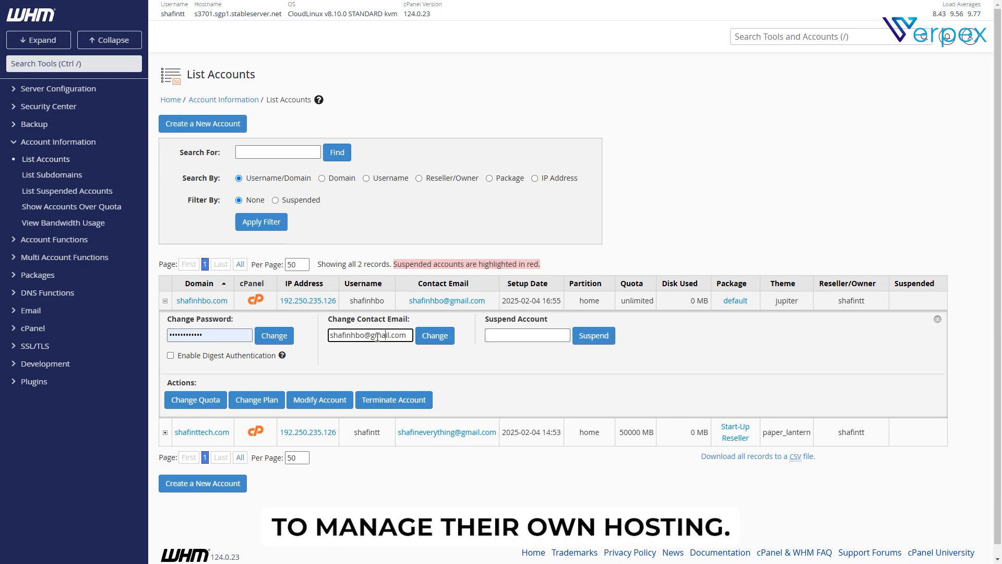
pyautogui.tripleClick(367, 335)
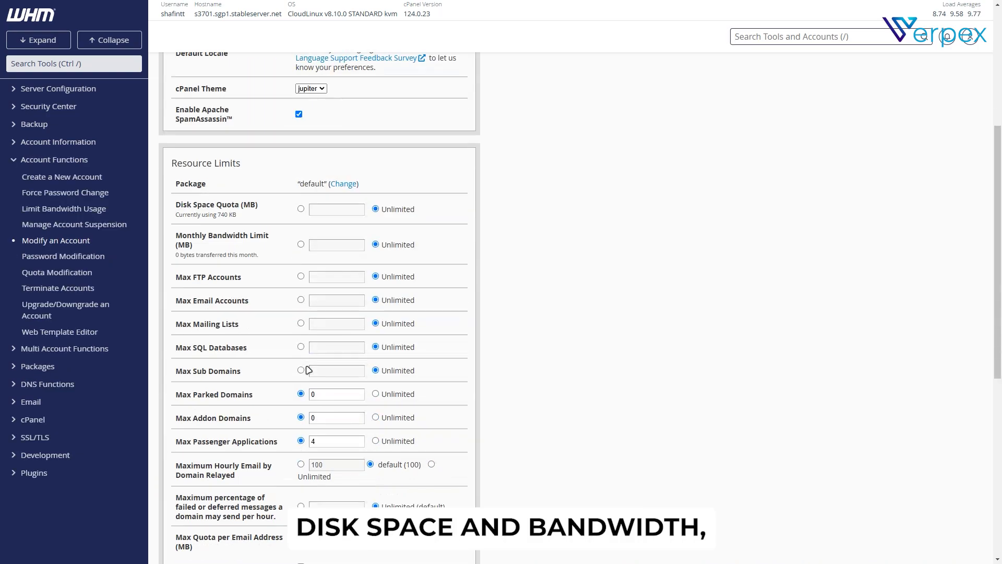
pyautogui.scroll(-5, 293, 357)
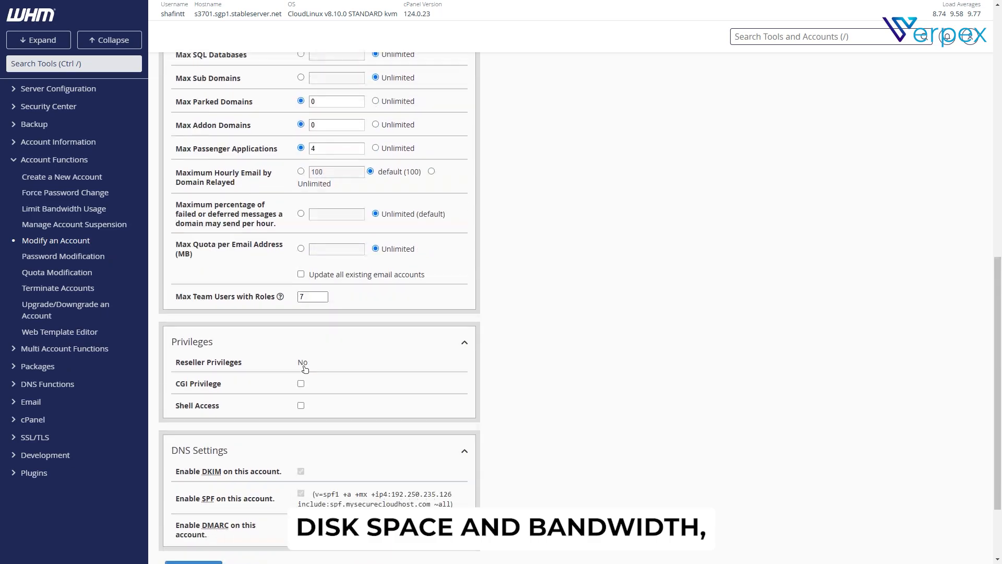
pyautogui.scroll(4, 293, 357)
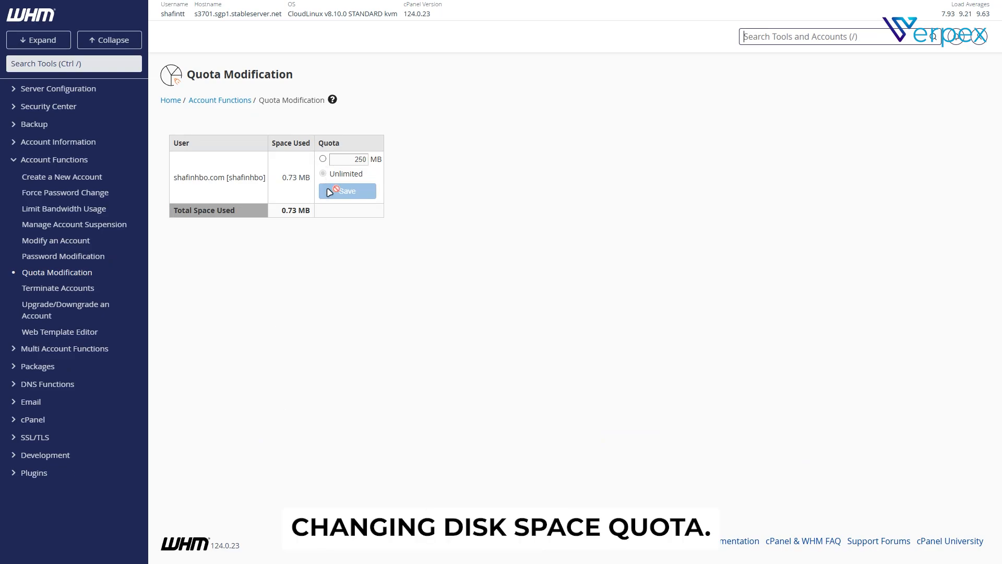
# Raise the shafinhbo.com disk quota from 250 MB to 10000000 MB and save
pyautogui.click(353, 160)
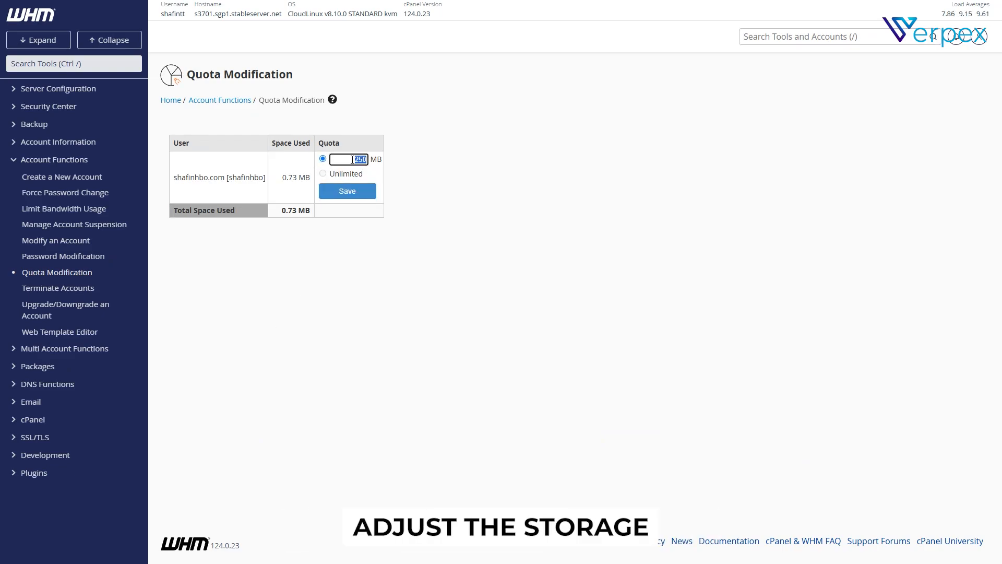
pyautogui.write('10000000')
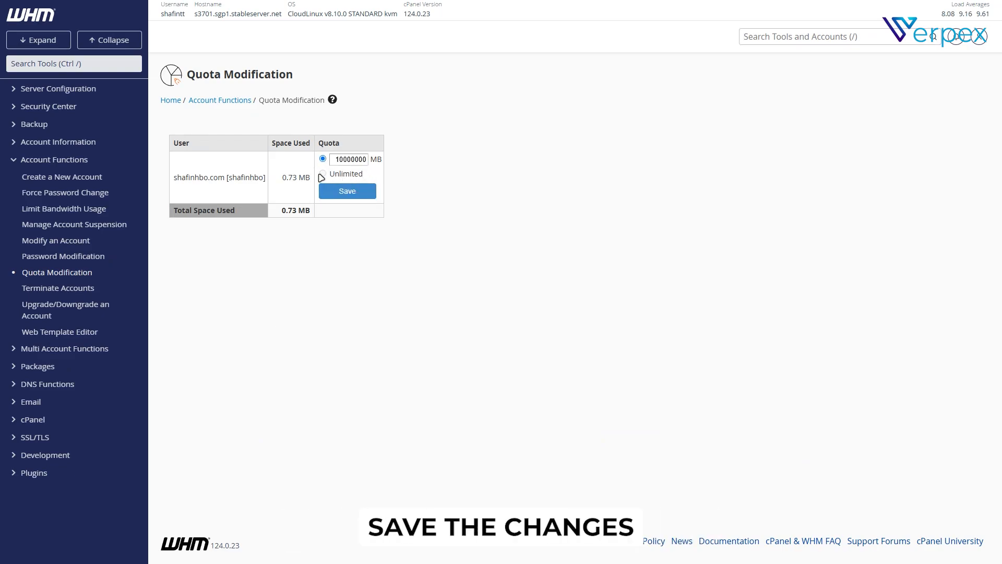
pyautogui.click(347, 191)
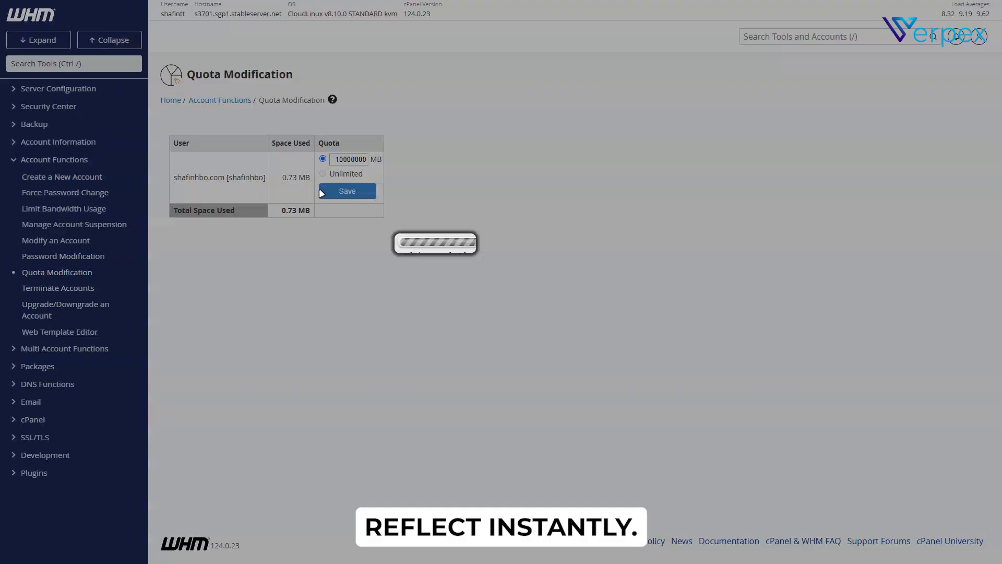